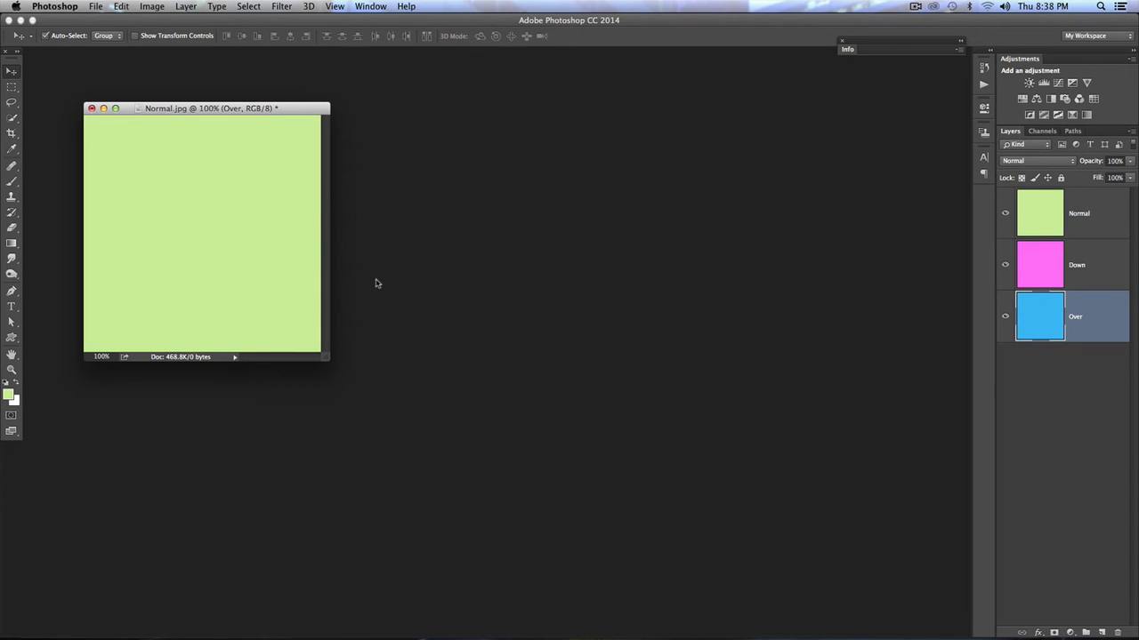
- Toggle the Normal and Over layers' visibility to compare the three button state colours, then show all layers again
drag(313, 112, 566, 162)
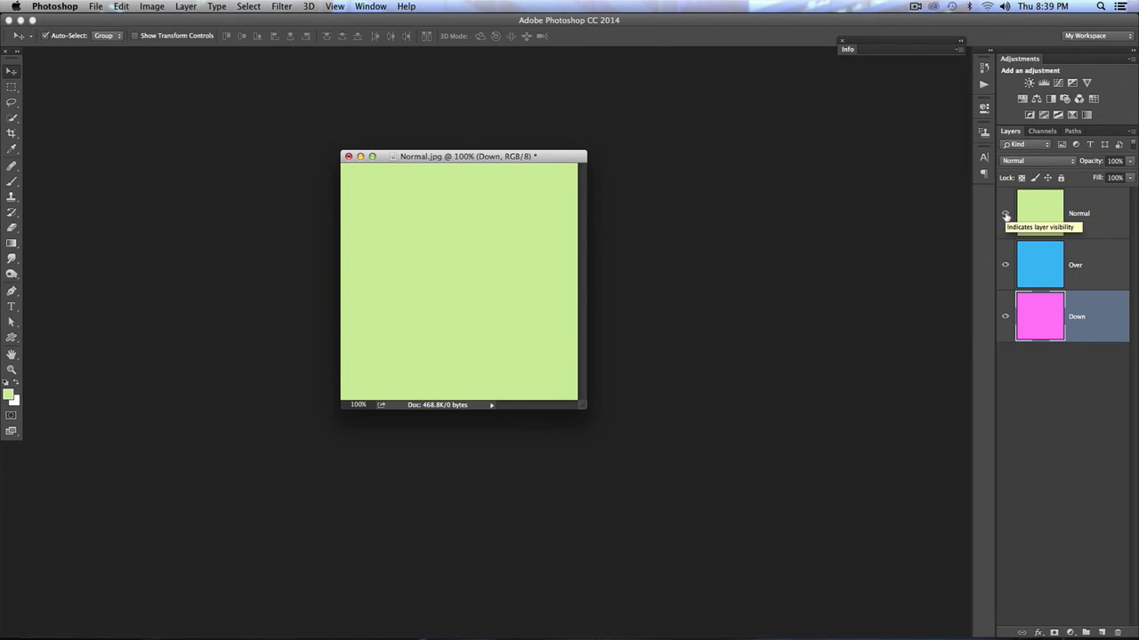
click(1005, 215)
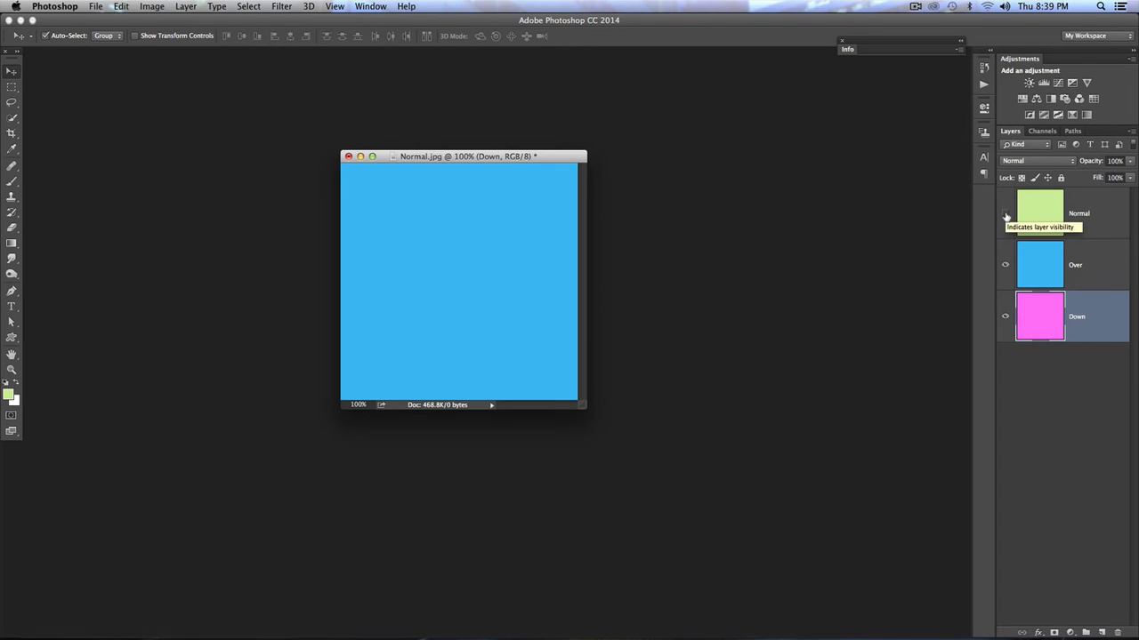
click(1006, 267)
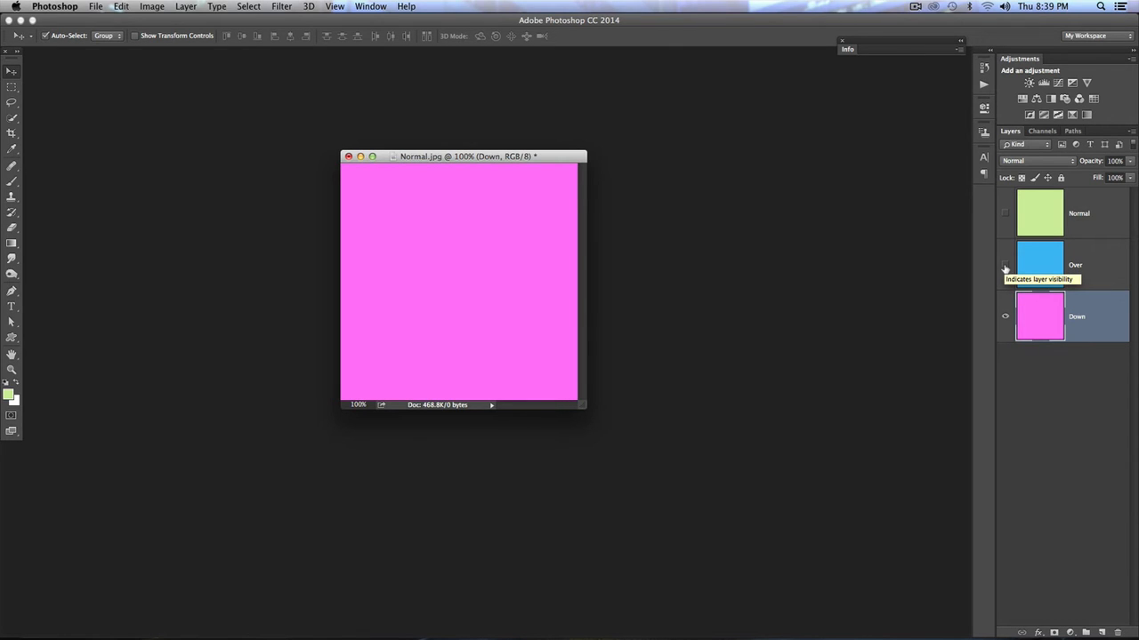
click(1006, 266)
click(1006, 214)
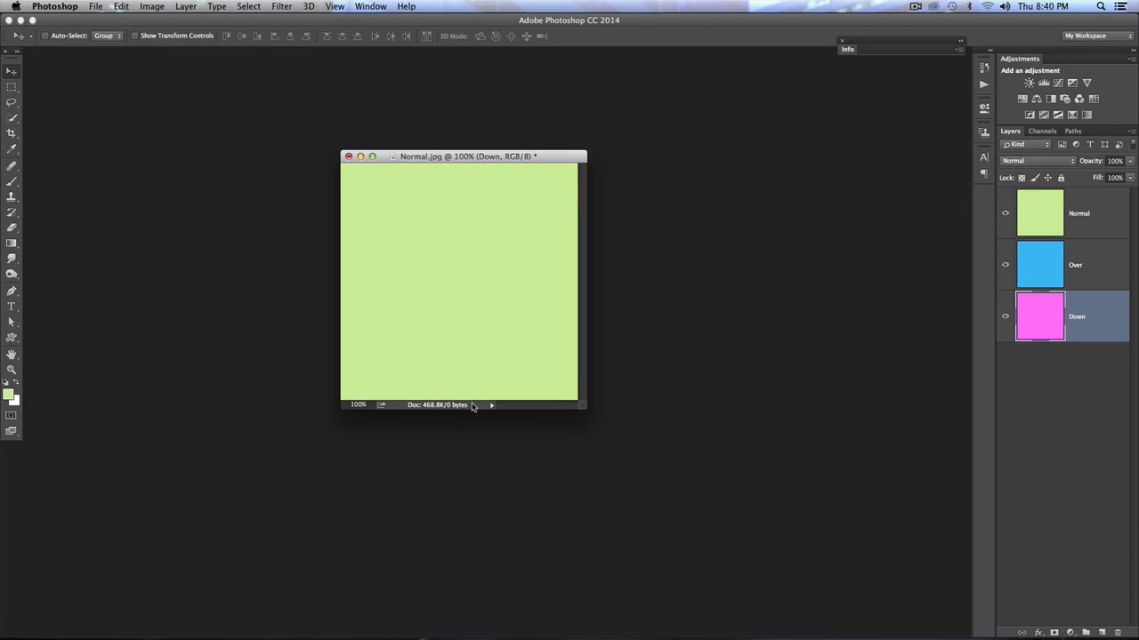
- Switch to InDesign and place Normal.jpg from the Rollovers folder onto the page
key(super+Tab)
key(super+Tab)
key(super+Tab)
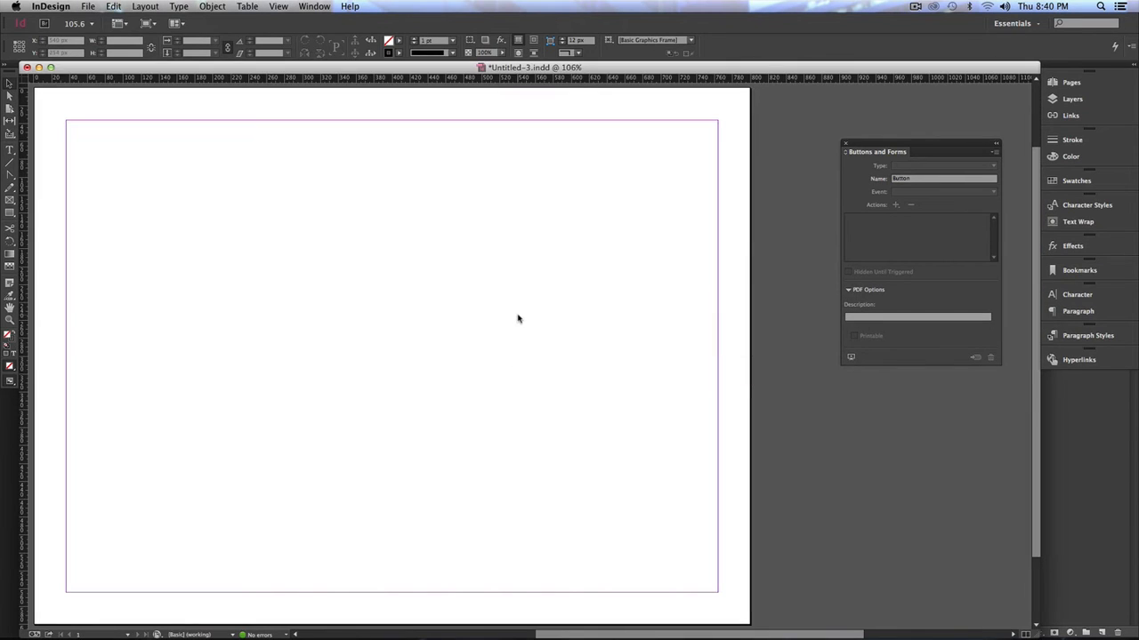
click(86, 6)
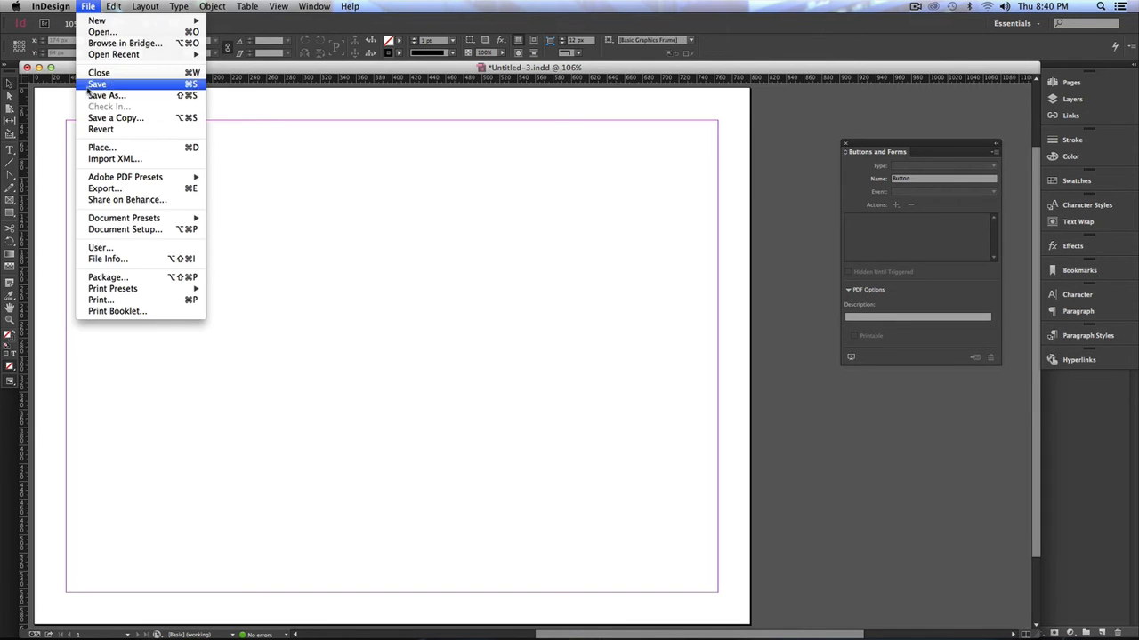
click(97, 148)
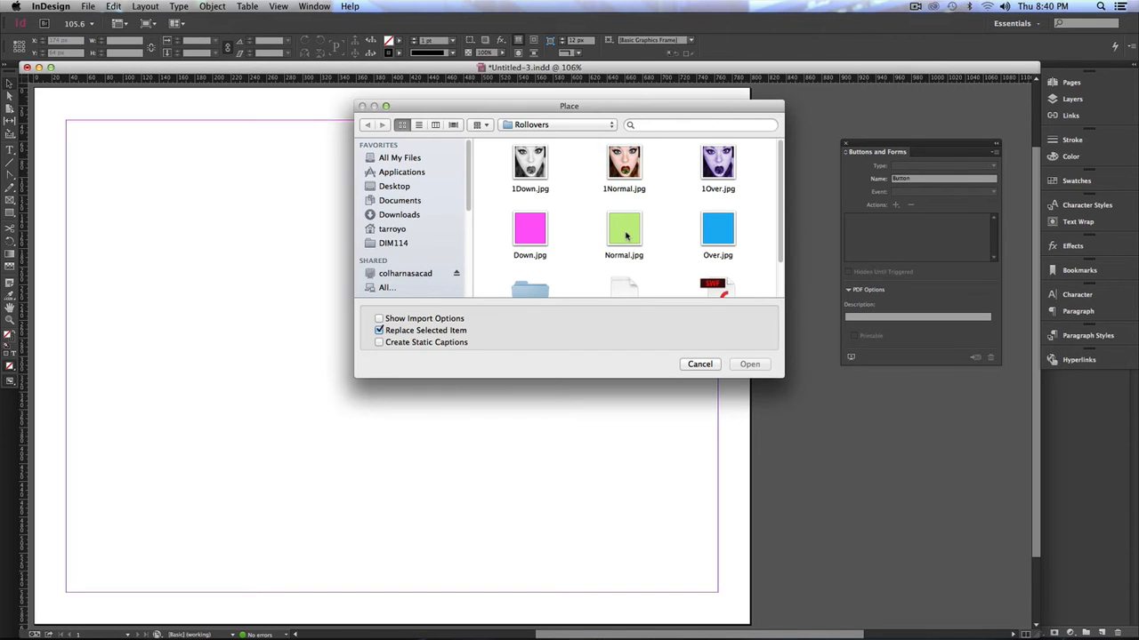
double_click(626, 234)
click(137, 192)
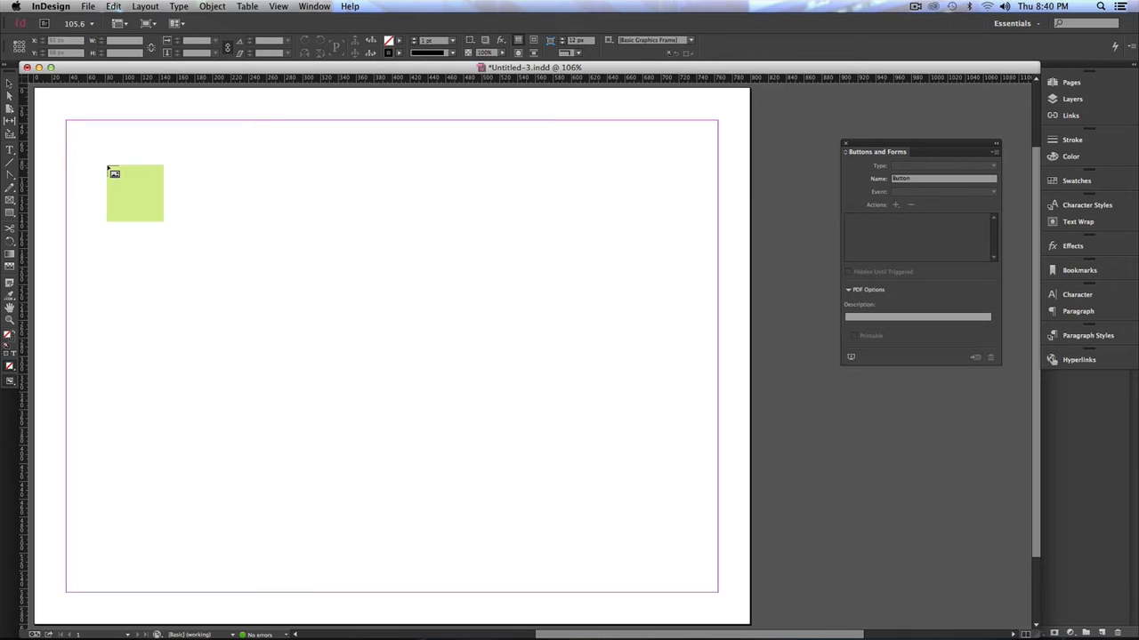
- Convert the placed image frame into a button
click(108, 168)
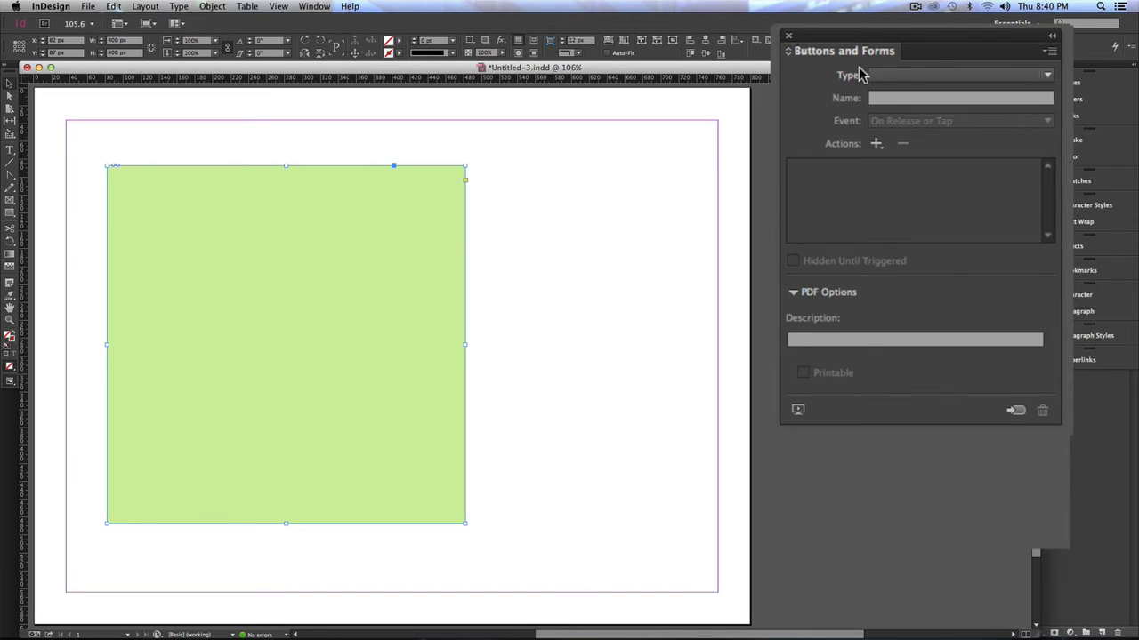
click(1015, 412)
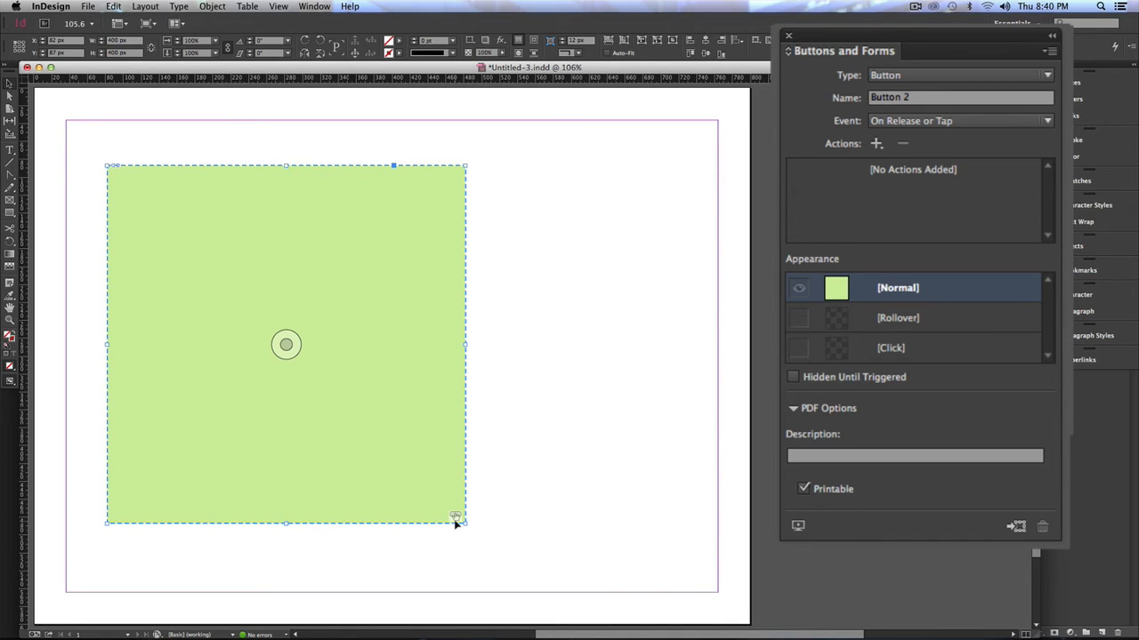
- Activate the button's Rollover state and replace its image with Over.jpg
click(900, 325)
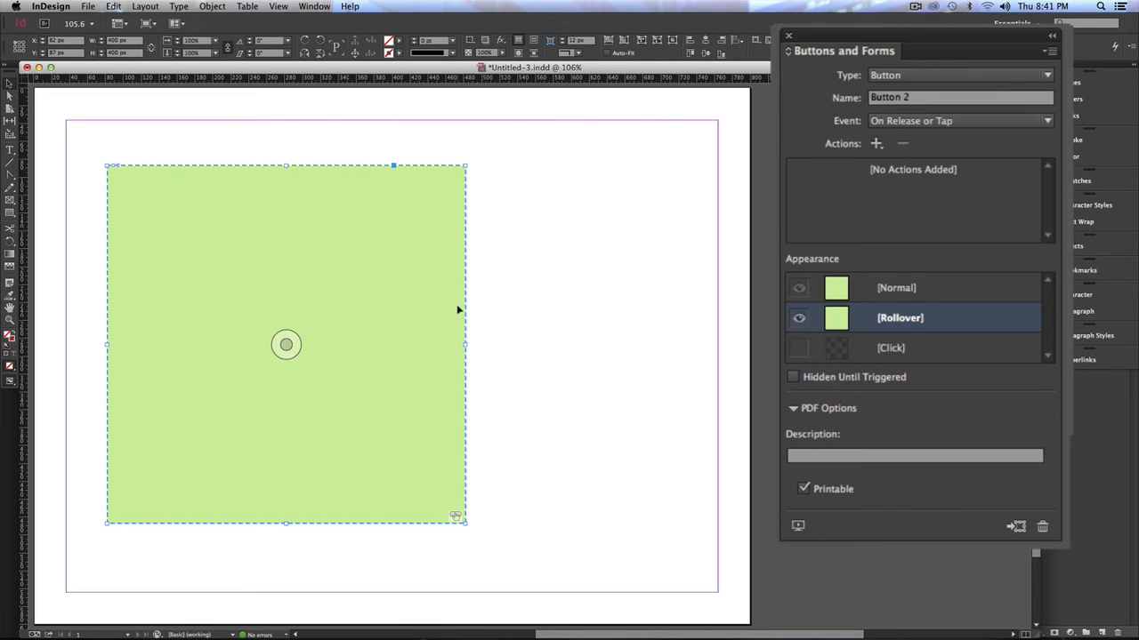
double_click(367, 267)
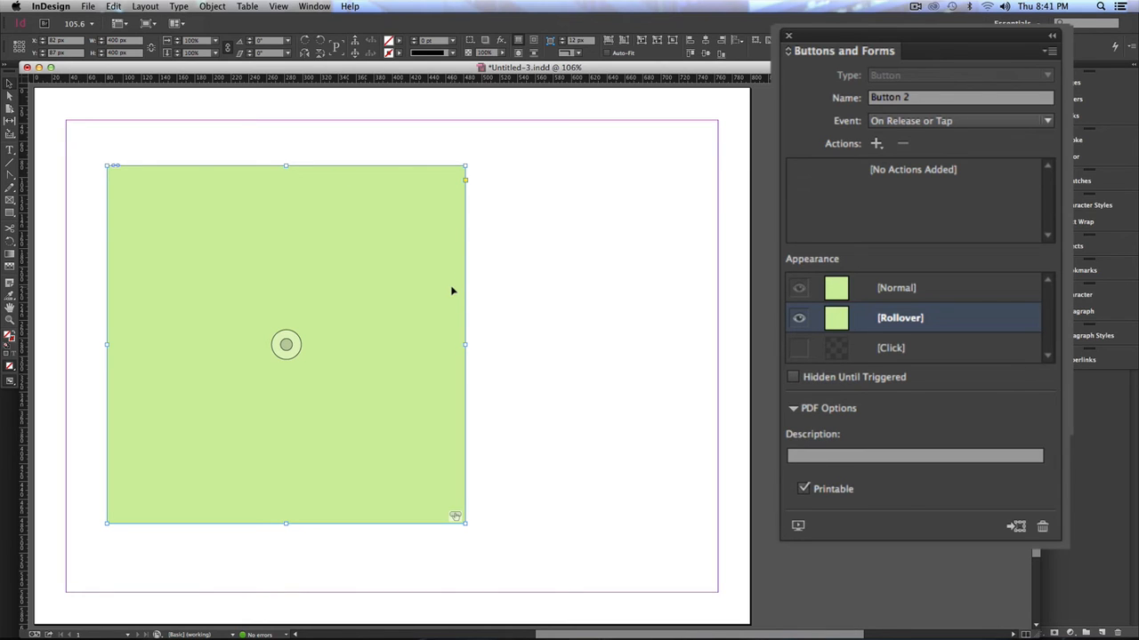
click(90, 7)
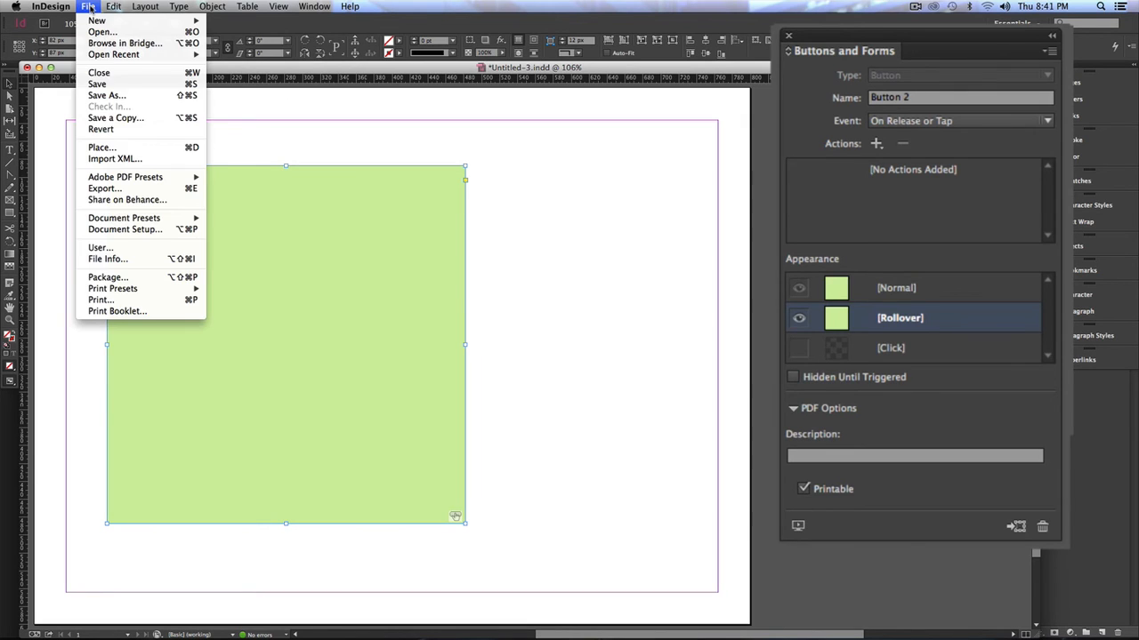
click(113, 149)
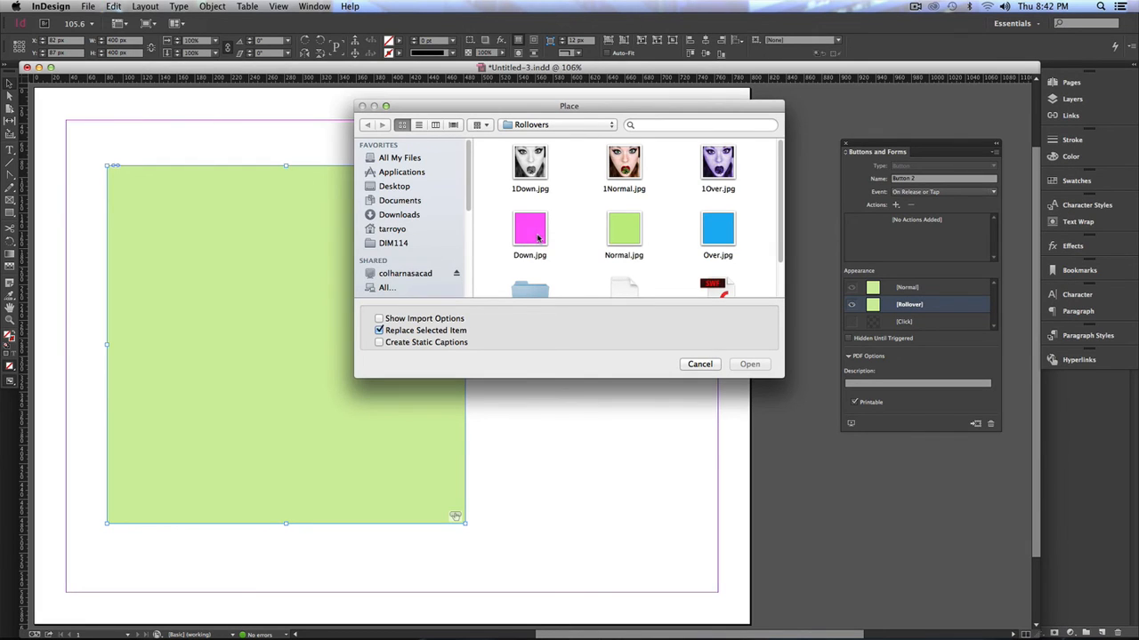
double_click(723, 233)
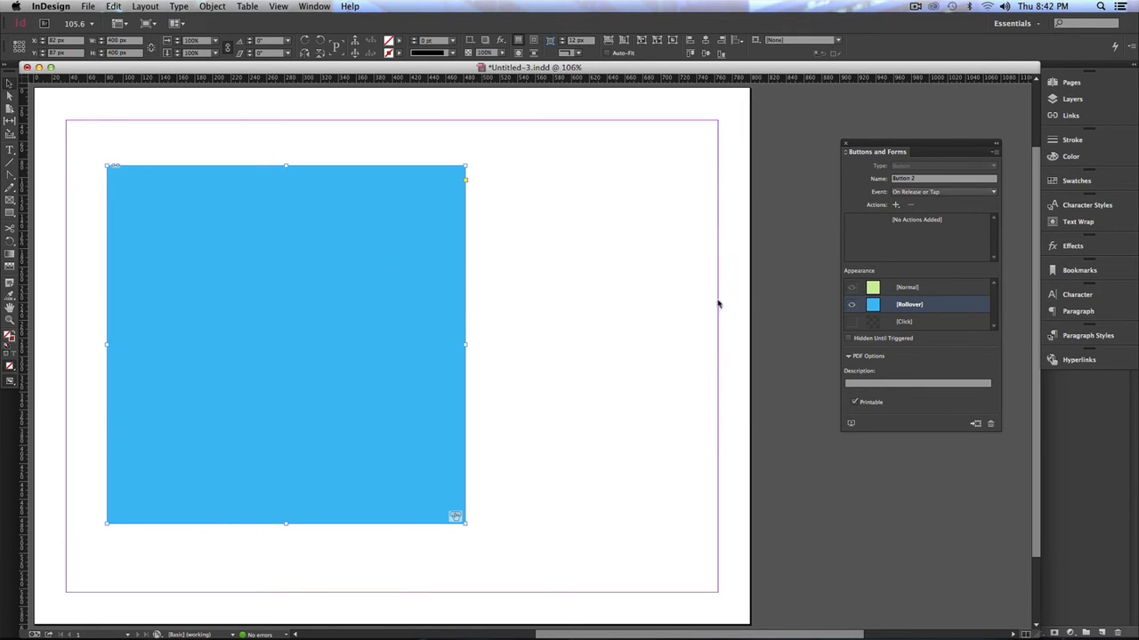
- Activate the button's Click state and replace its image with Down.jpg
click(899, 290)
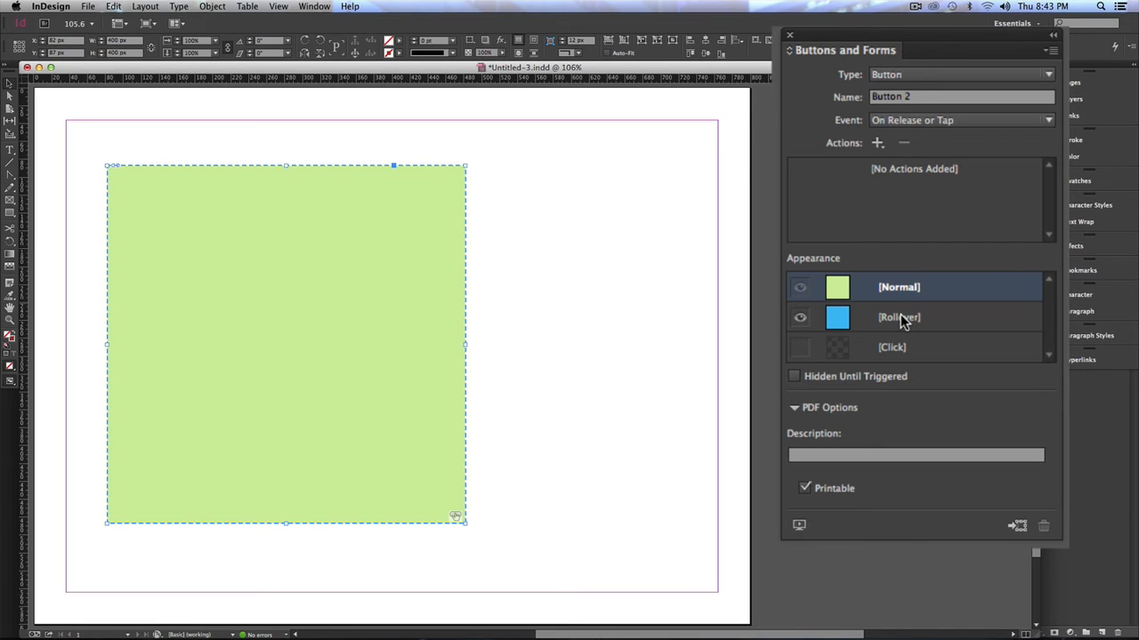
click(900, 318)
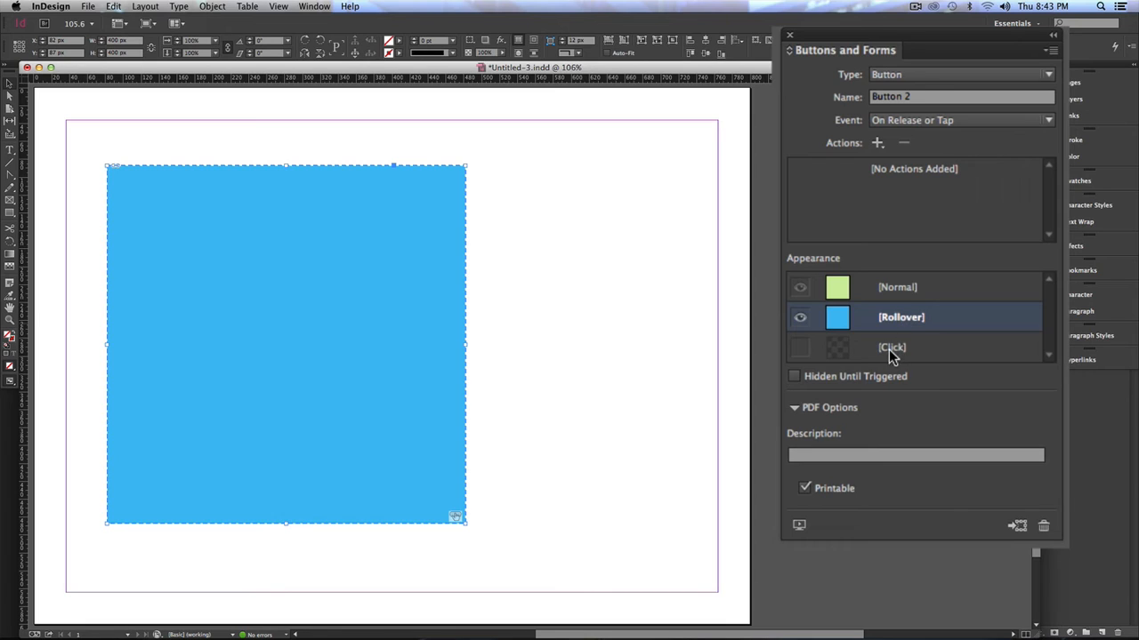
click(896, 349)
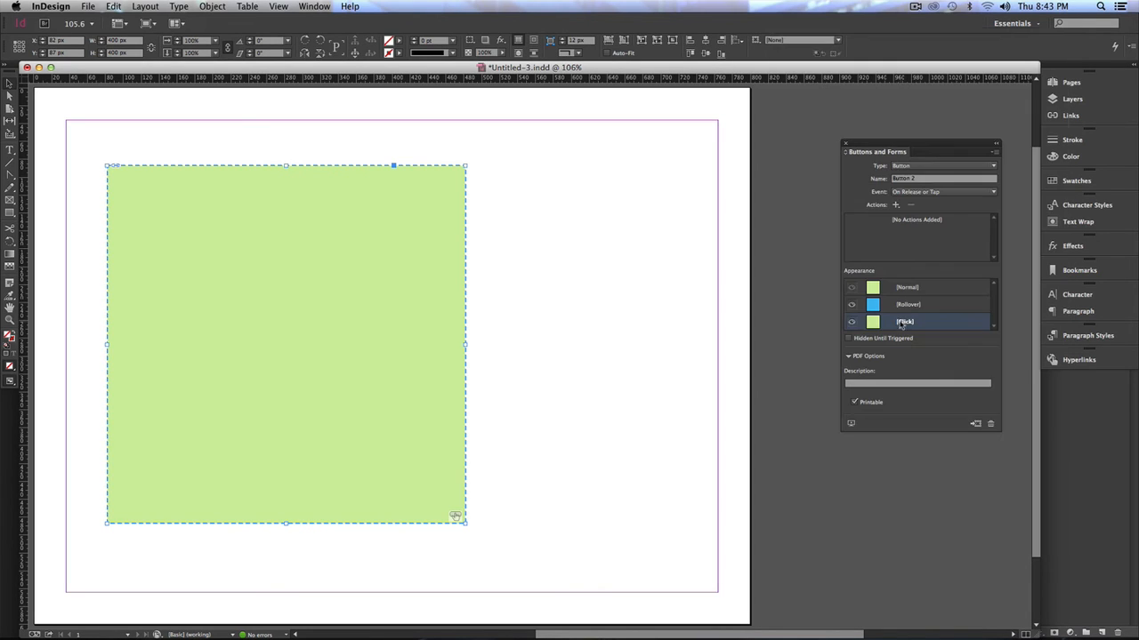
double_click(395, 270)
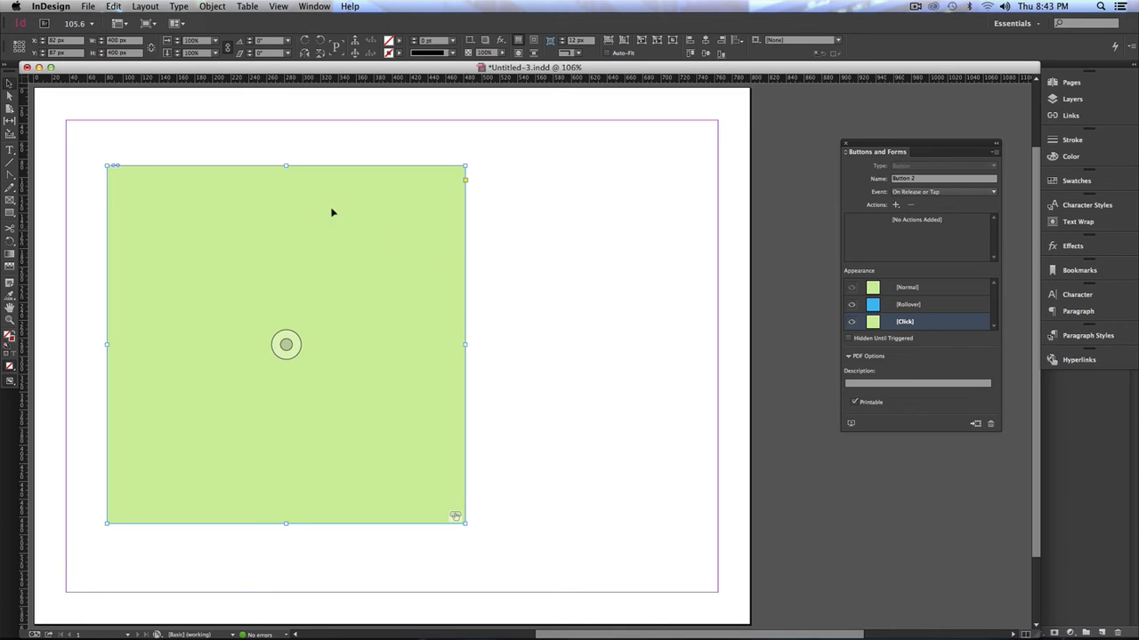
click(91, 7)
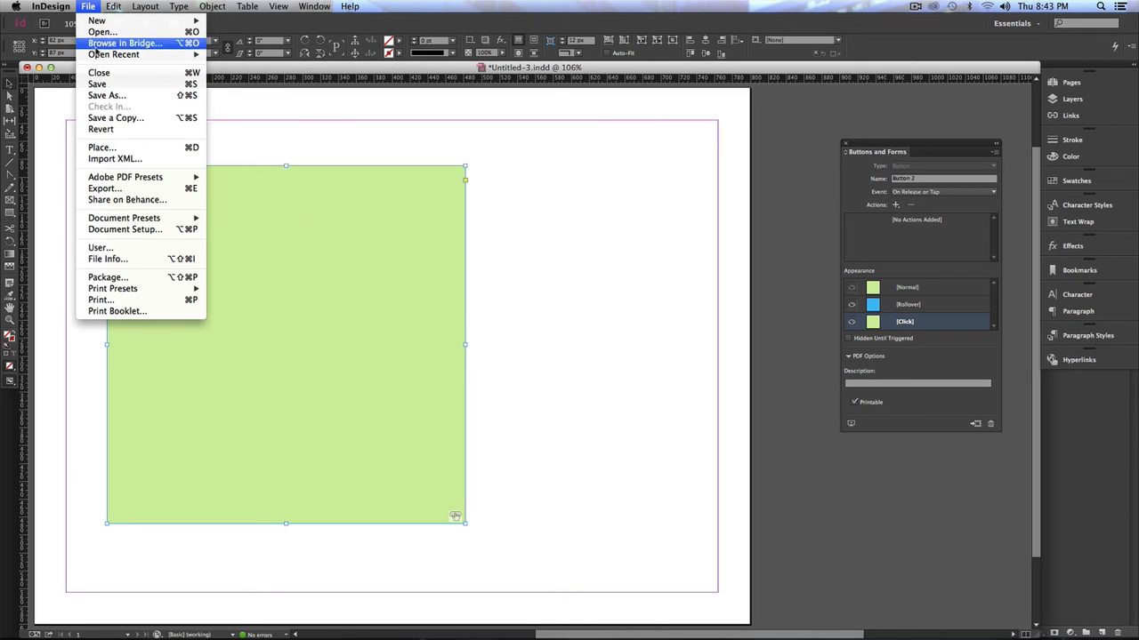
click(100, 148)
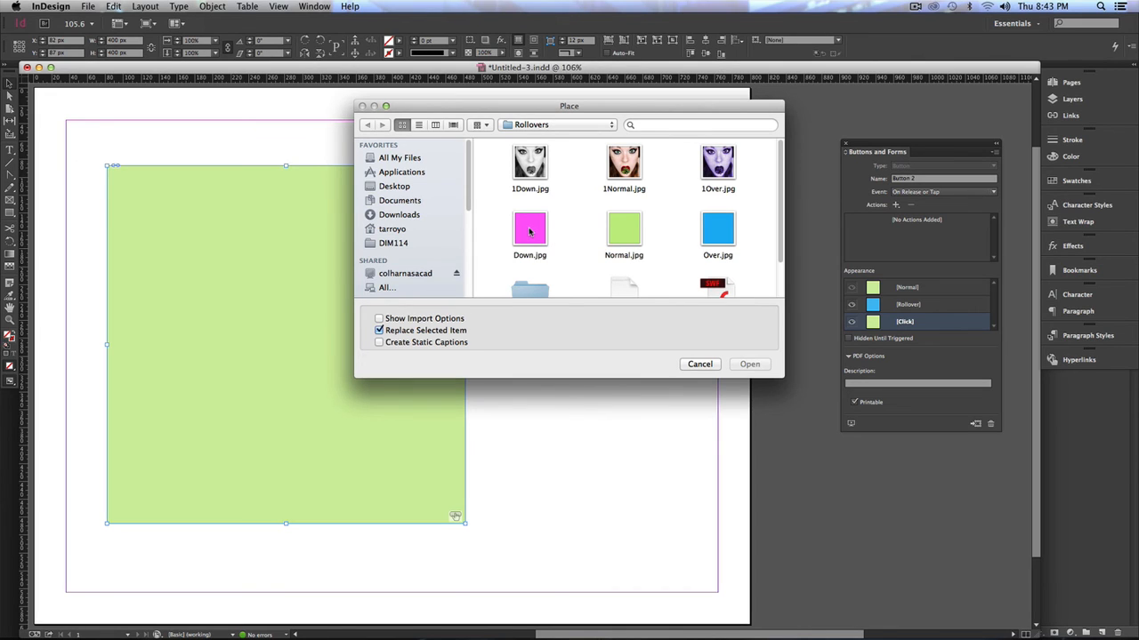
double_click(529, 231)
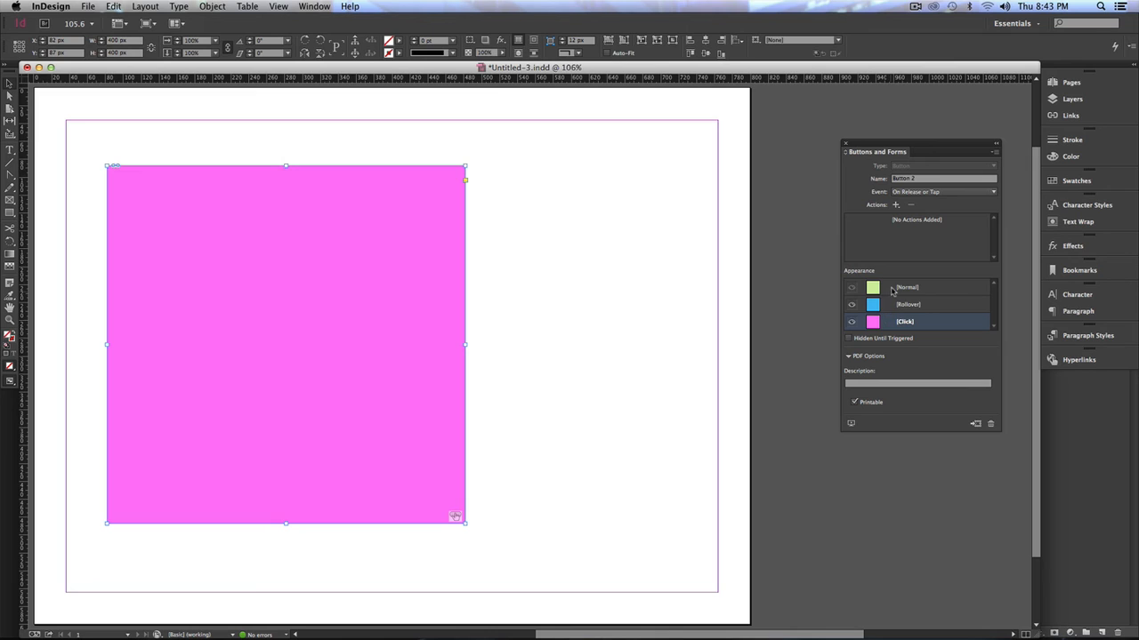
- Review the button's Normal, Rollover and Click appearances in turn
click(900, 288)
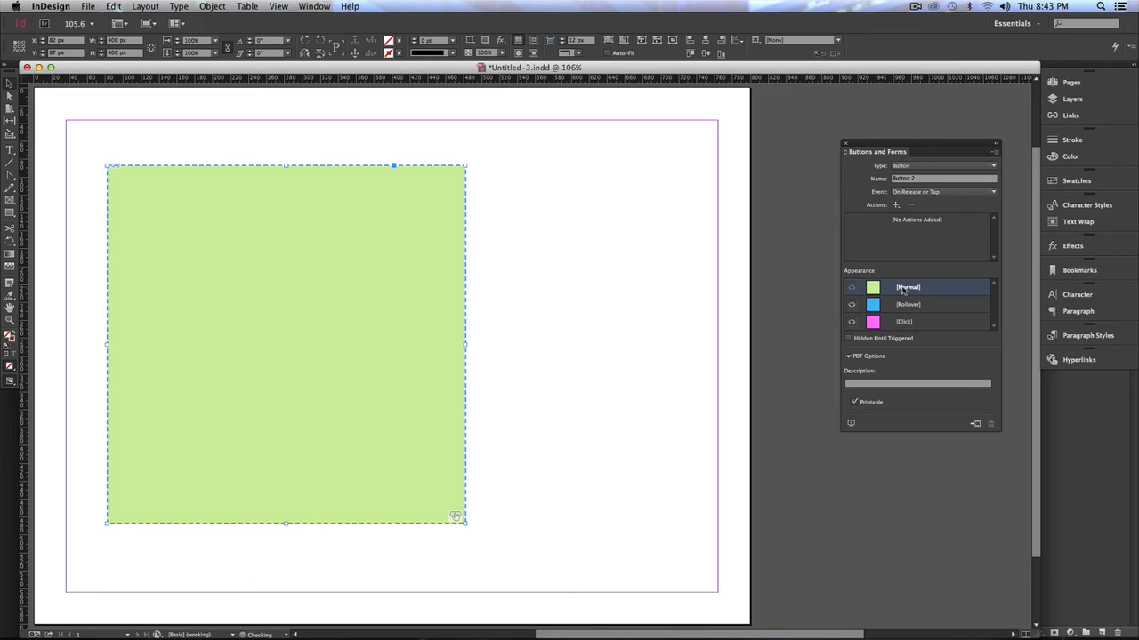
click(906, 304)
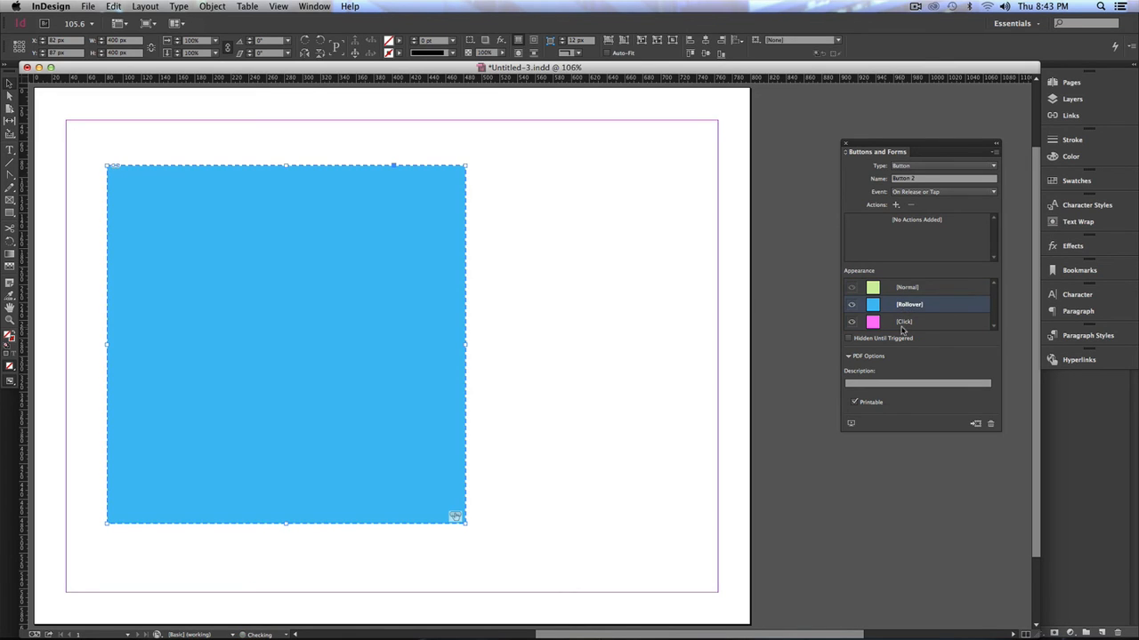
click(903, 325)
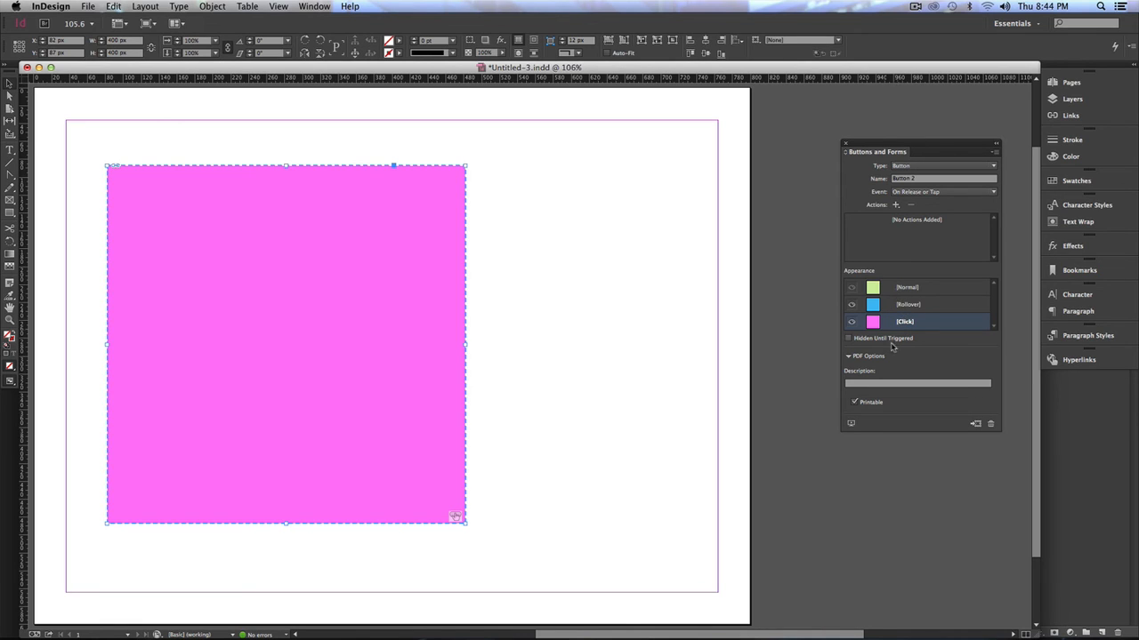
- Preview the spread in EPUB Interactivity Preview and test the button by hovering and clicking it
click(851, 425)
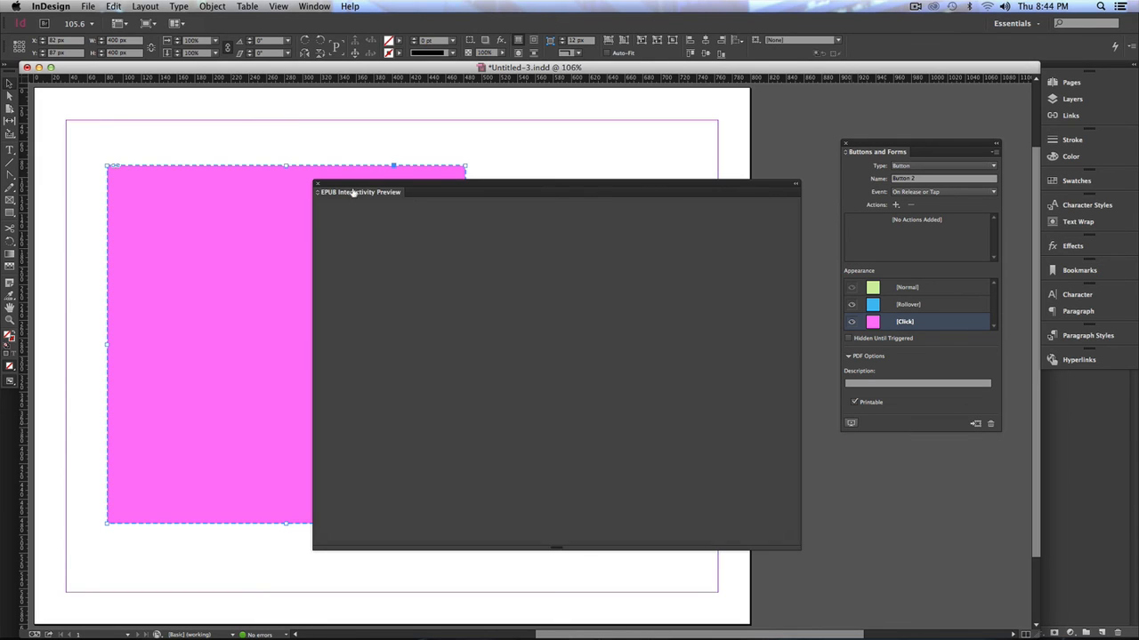
drag(413, 189, 488, 206)
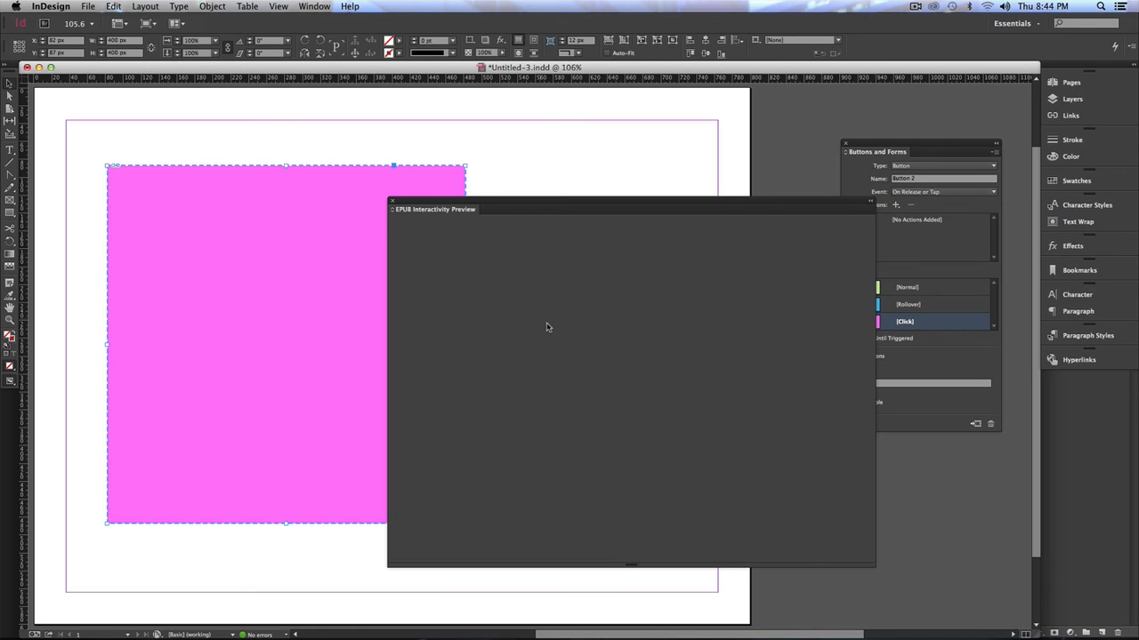
click(392, 201)
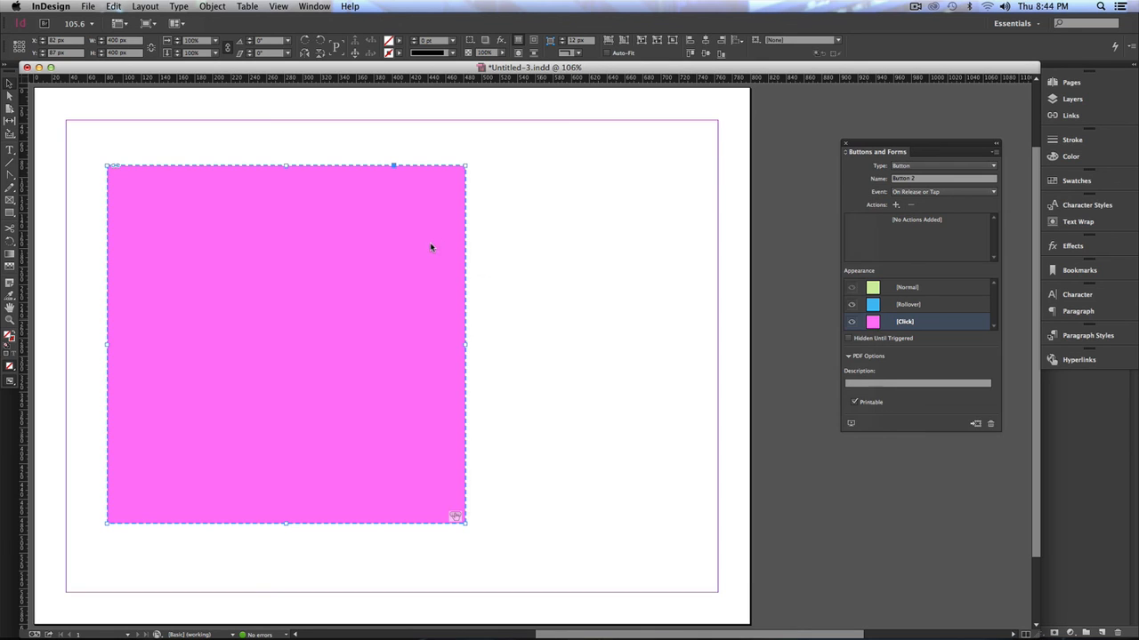
click(851, 425)
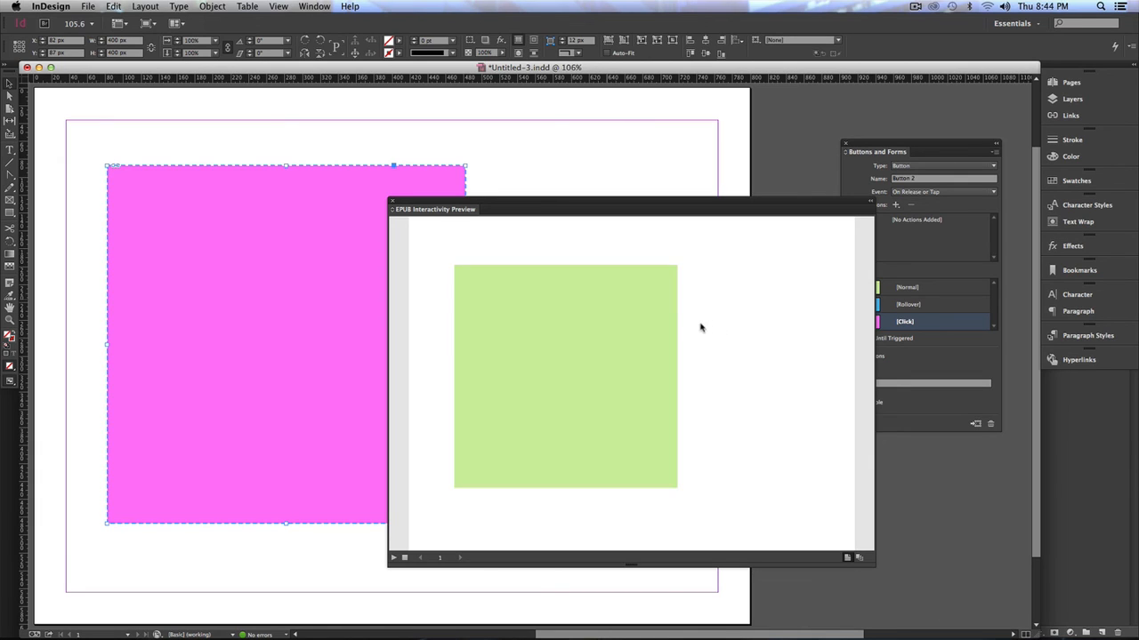
click(609, 331)
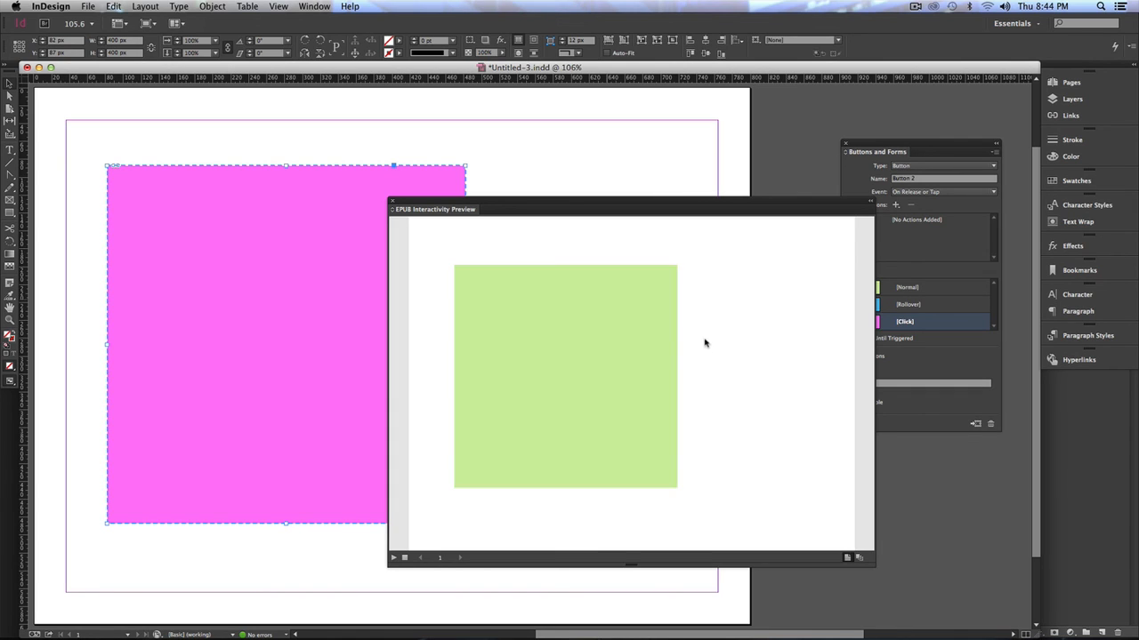
click(648, 338)
click(640, 338)
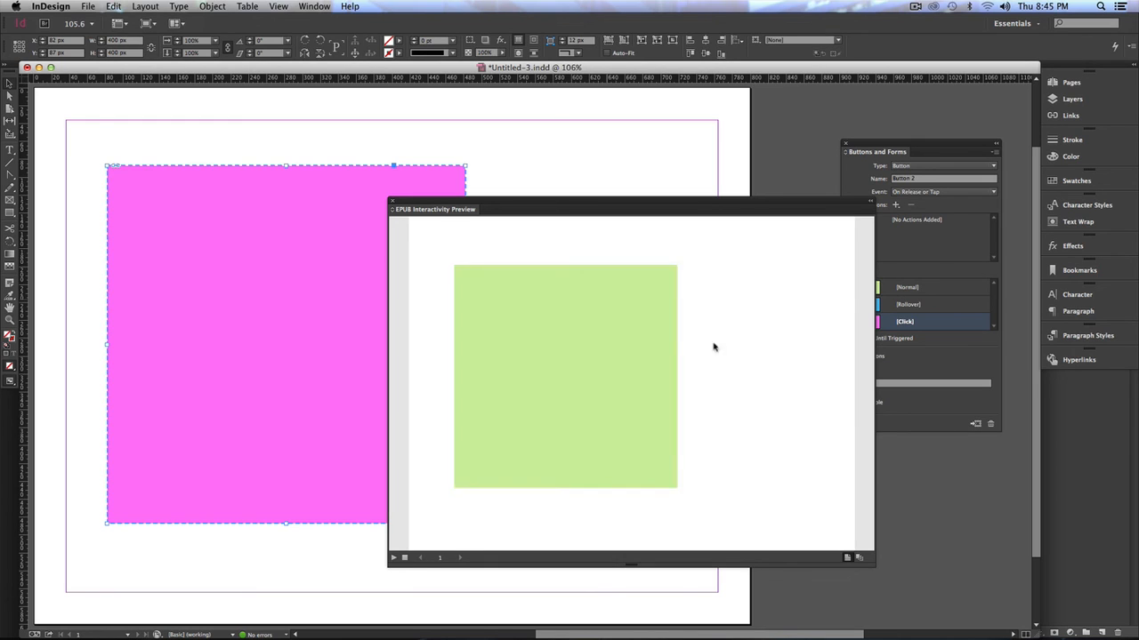